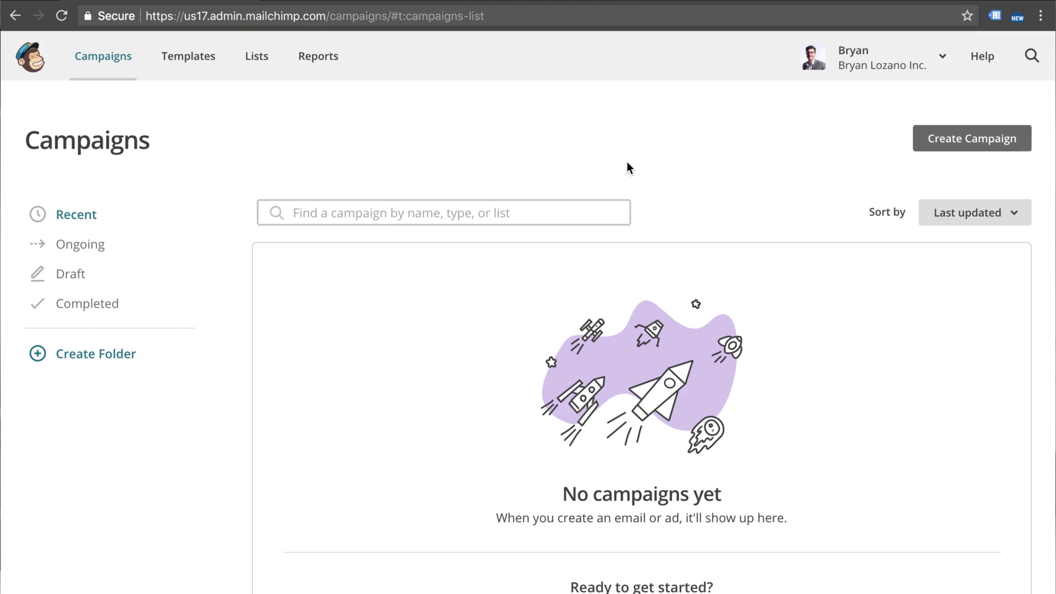
Create an automated 'Share blog updates' RSS email campaign for the account's audience list
{"action": "left_click", "coordinate": [937, 141]}
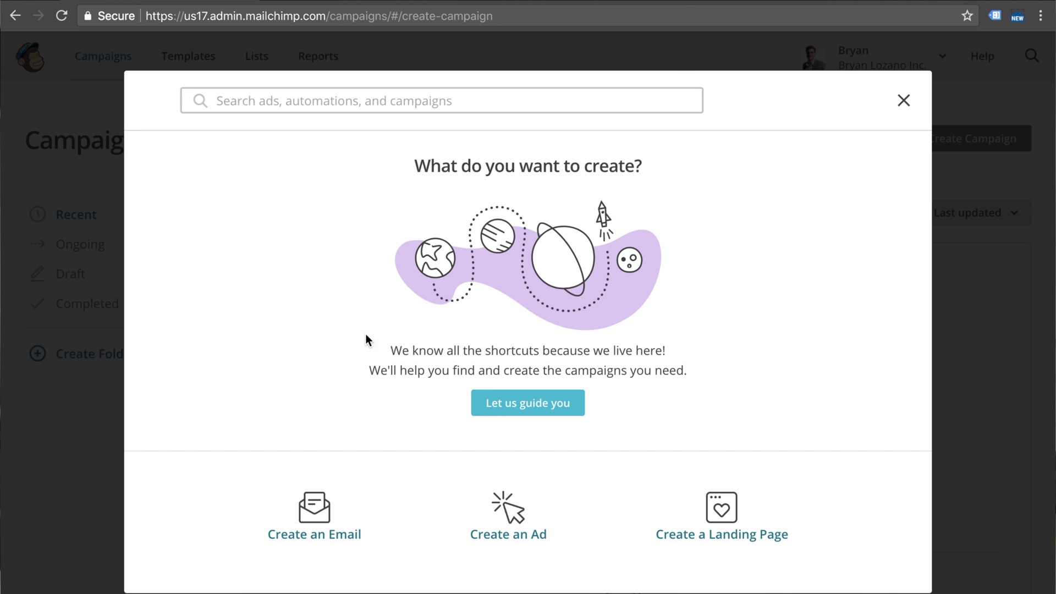
{"action": "left_click", "coordinate": [307, 520]}
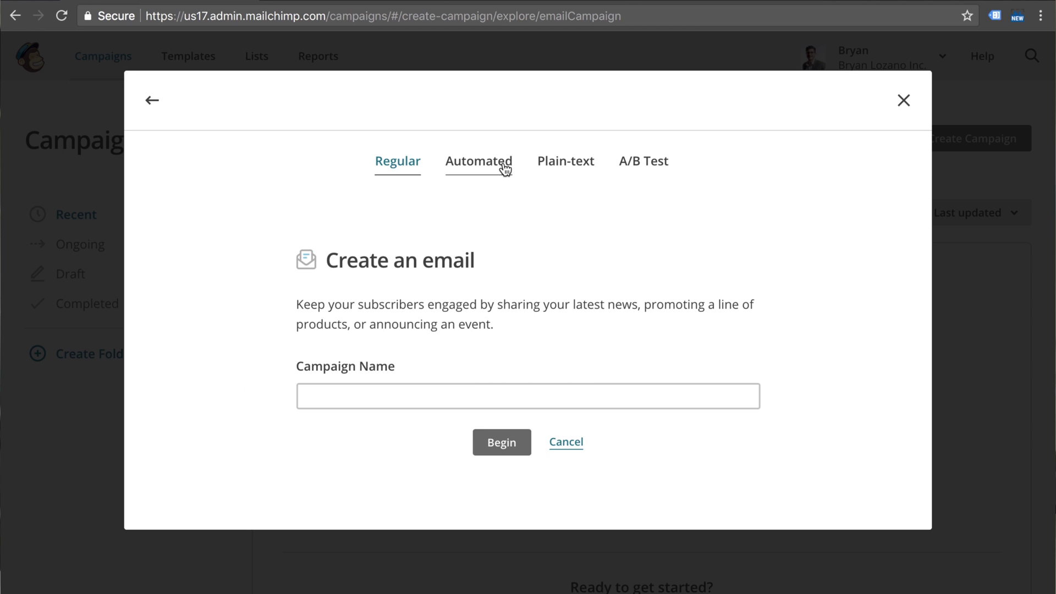
{"action": "left_click", "coordinate": [505, 168]}
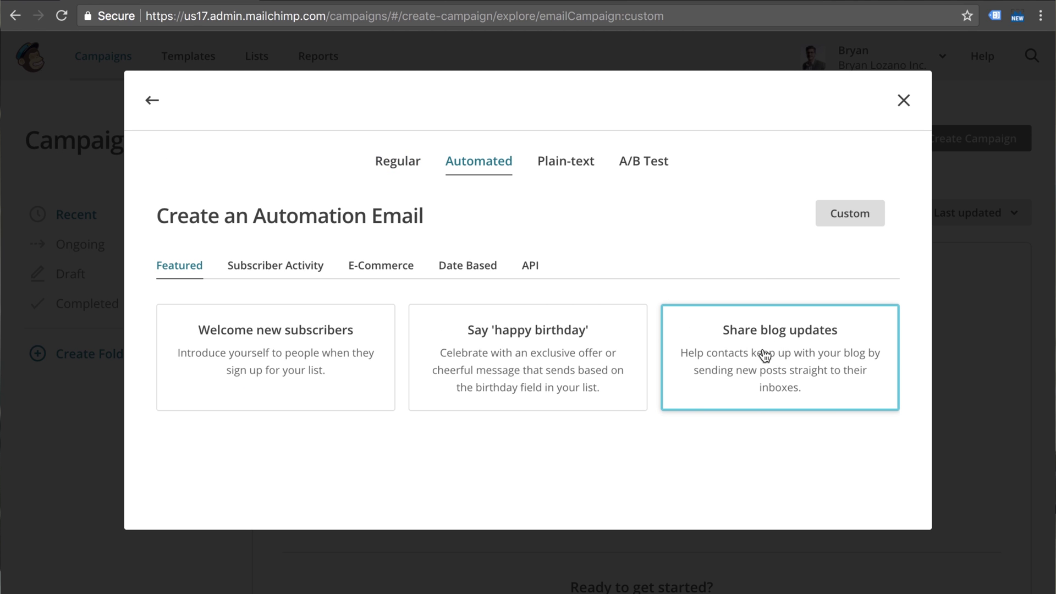
{"action": "left_click", "coordinate": [810, 383]}
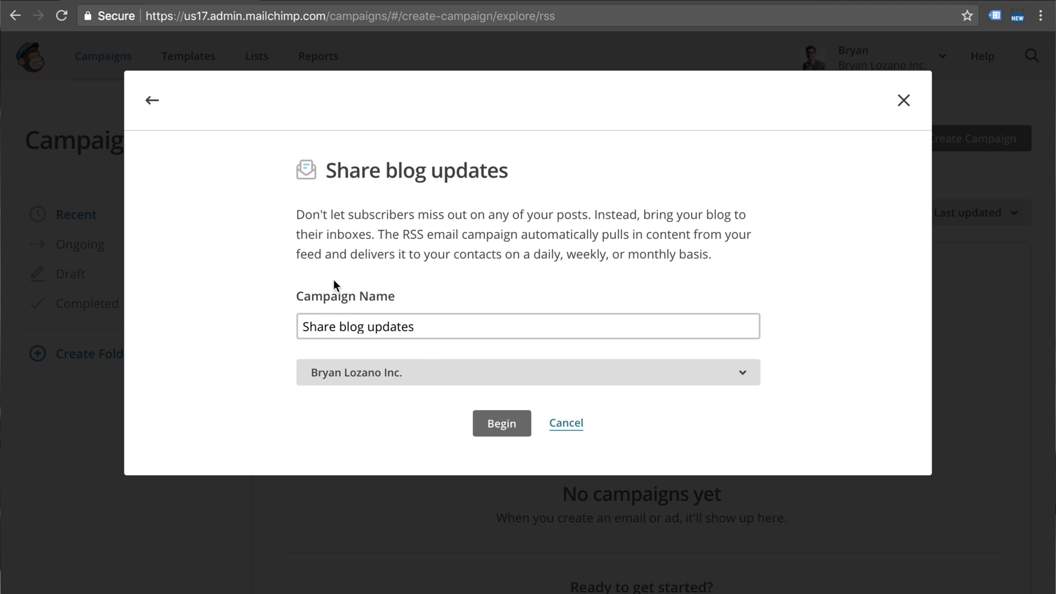
{"action": "left_click", "coordinate": [373, 378]}
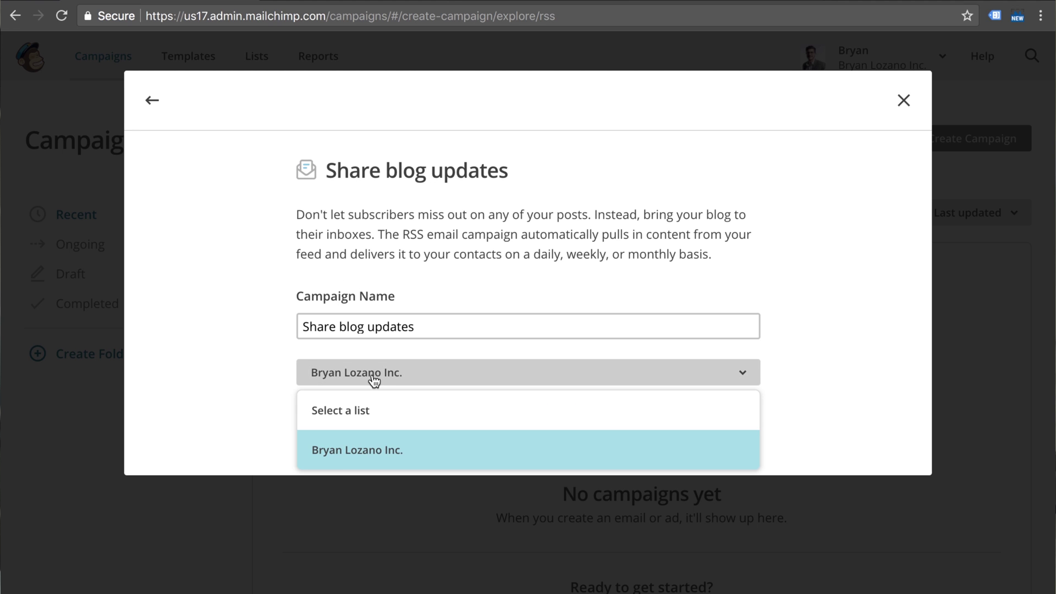
{"action": "left_click", "coordinate": [358, 446]}
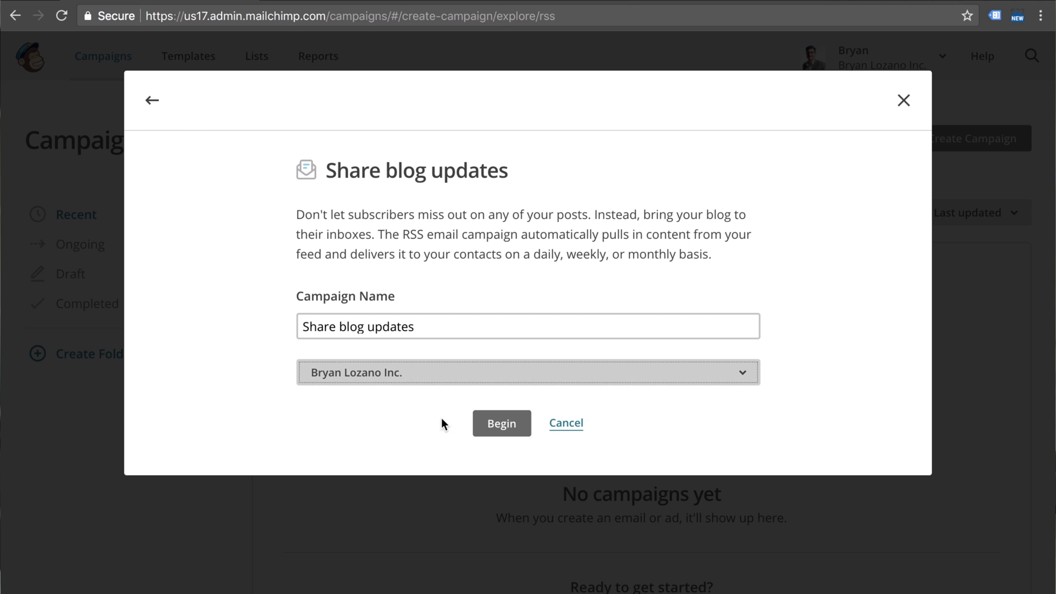
{"action": "left_click", "coordinate": [505, 422]}
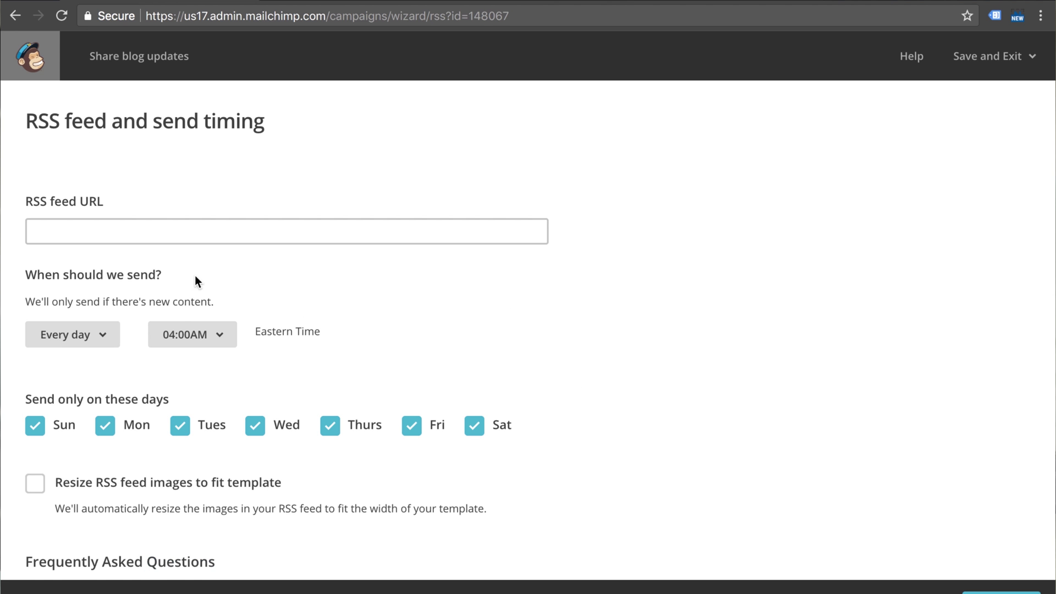
{"action": "left_click", "coordinate": [155, 236]}
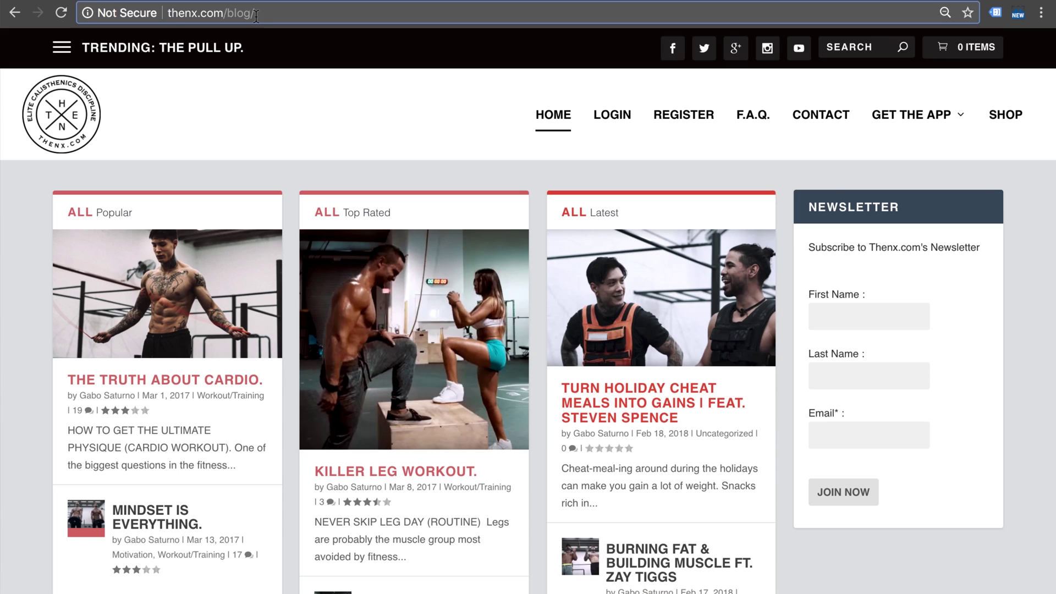
Load the thenx.com/blog/feed/ RSS feed in Chrome and select its full address
{"action": "left_click", "coordinate": [187, 13]}
{"action": "type", "text": "/f"}
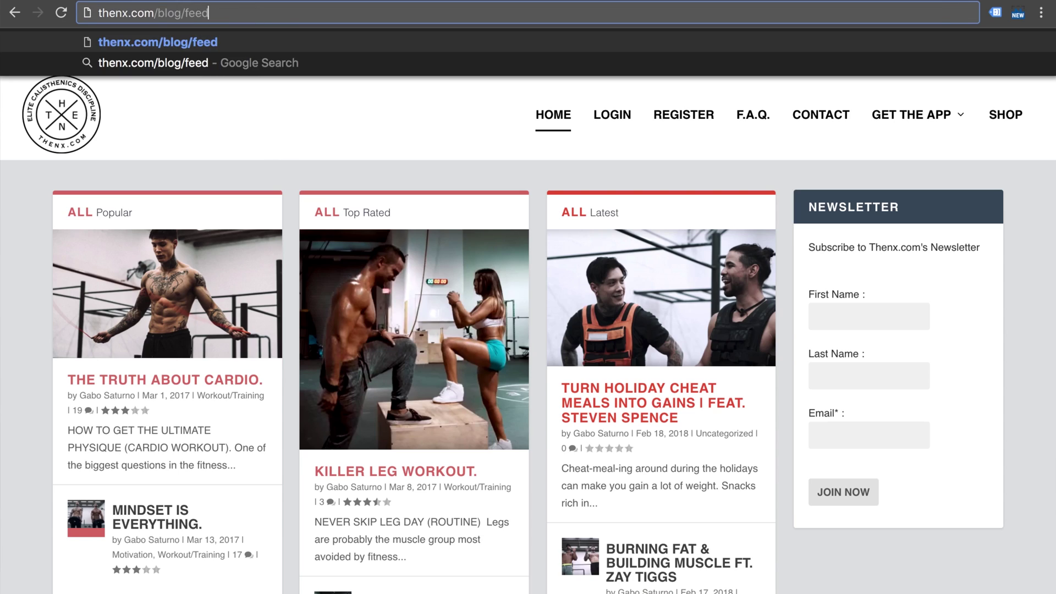
{"action": "type", "text": "eed"}
{"action": "key", "text": "Return"}
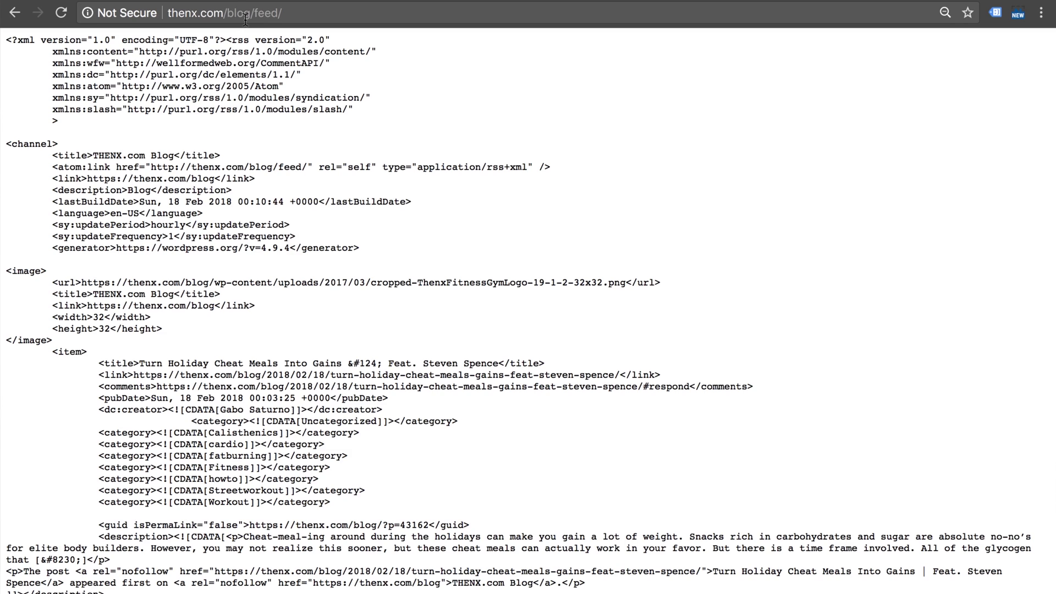
{"action": "left_click", "coordinate": [267, 11]}
{"action": "key", "text": "super+c"}
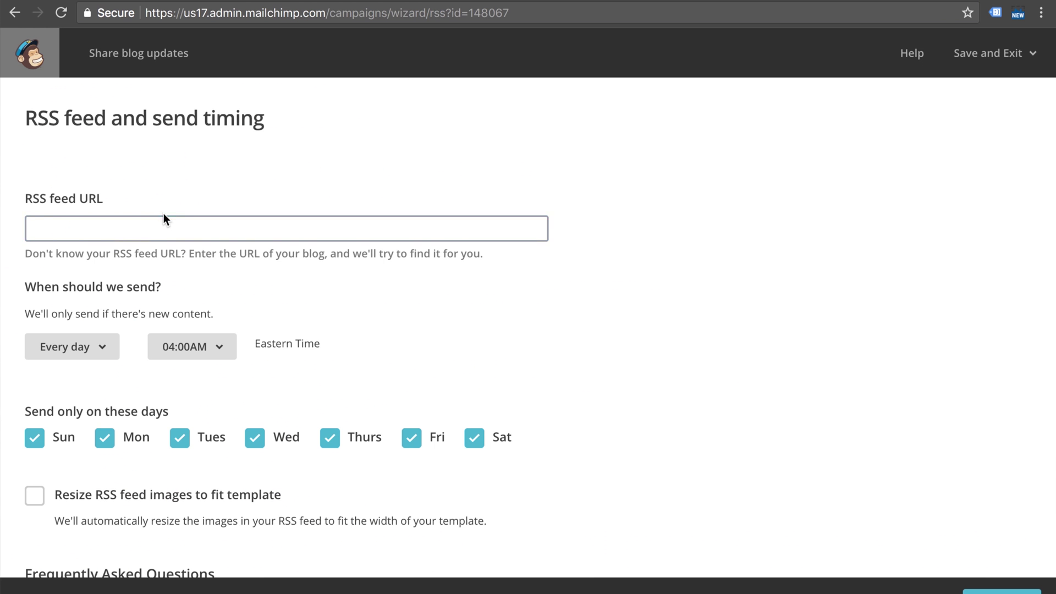
{"action": "left_click", "coordinate": [164, 215]}
{"action": "key", "text": "super+v"}
{"action": "scroll", "coordinate": [220, 242], "scroll_direction": "down", "scroll_amount": 1}
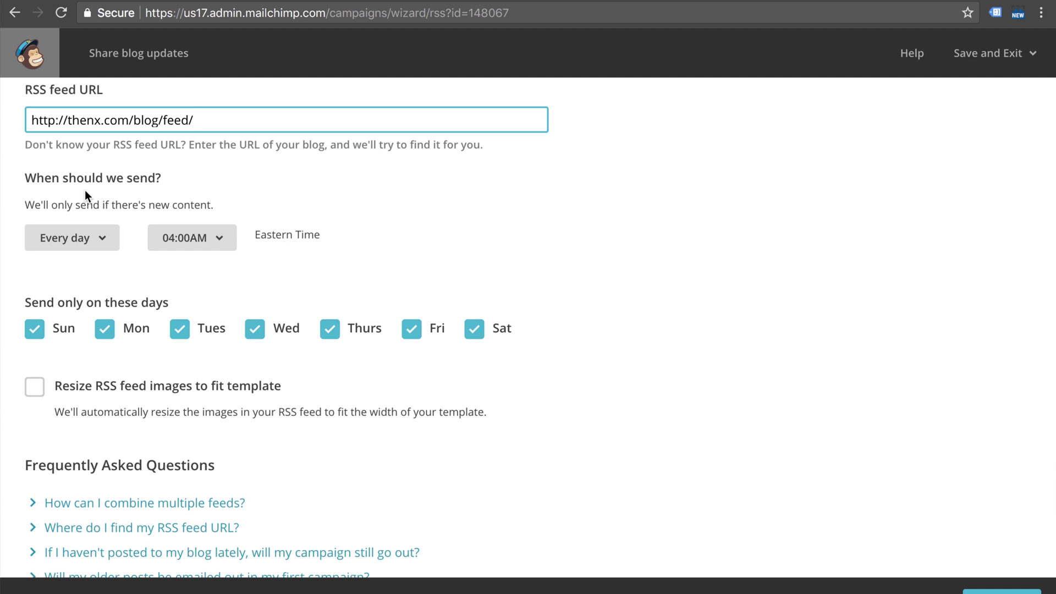
{"action": "left_click", "coordinate": [200, 248]}
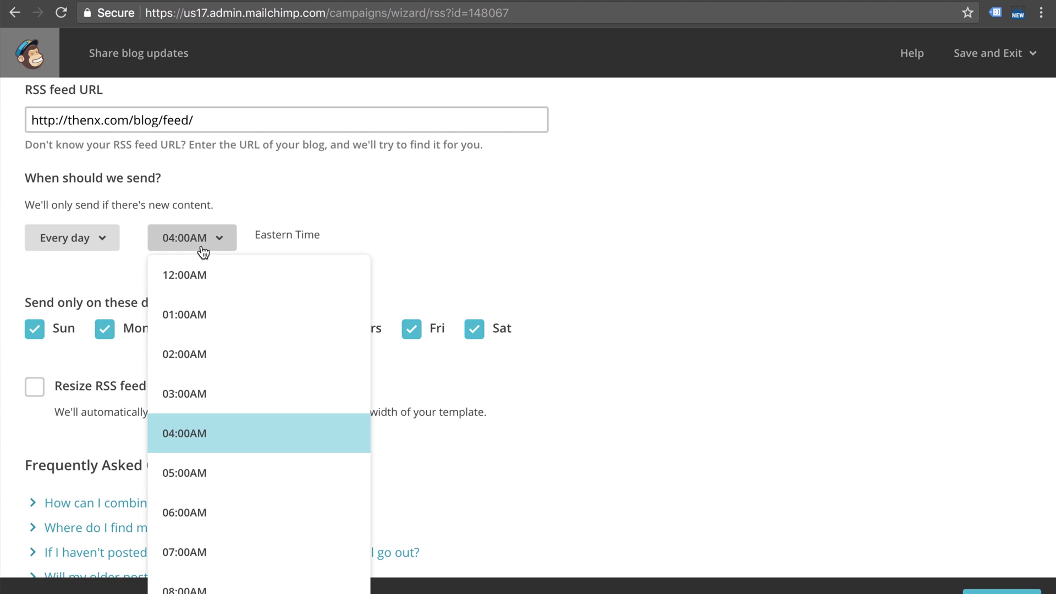
{"action": "left_click", "coordinate": [201, 458]}
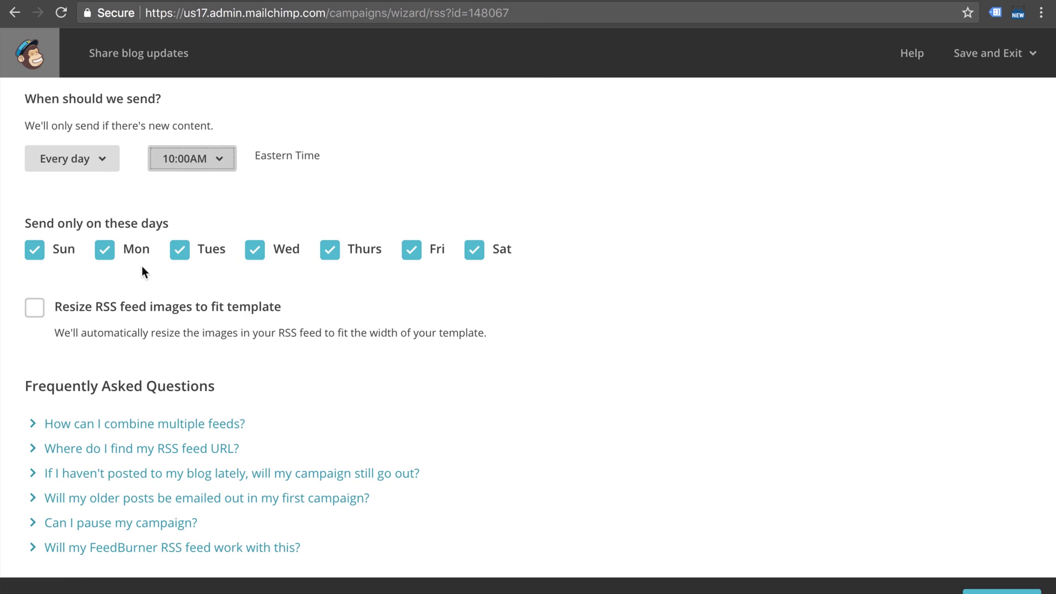
{"action": "scroll", "coordinate": [108, 230], "scroll_direction": "up", "scroll_amount": 1}
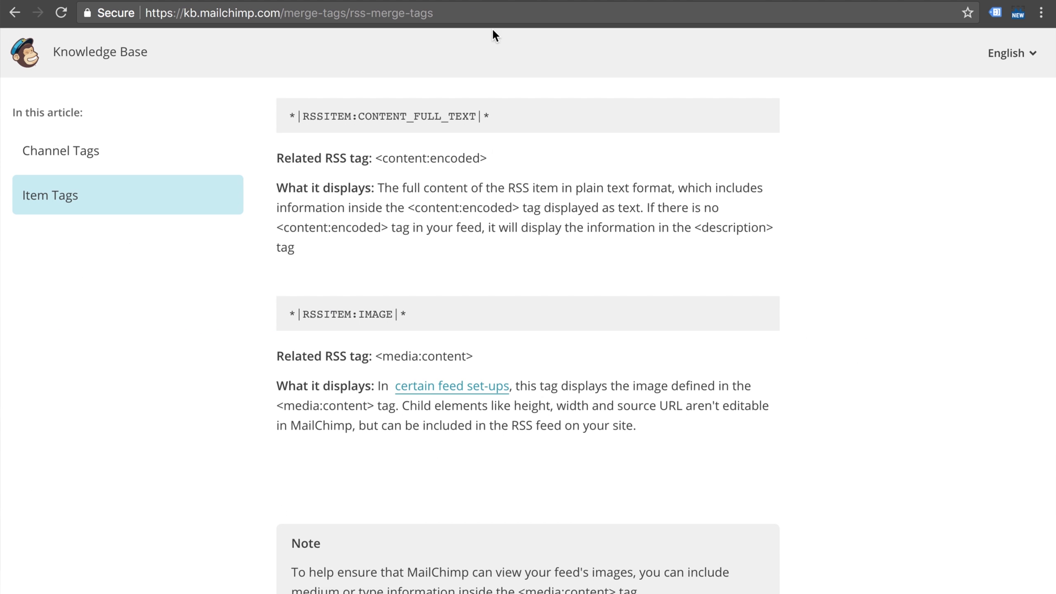
Copy the *|RSSITEM:TITLE|* merge tag from the article and return to the Campaign info form
{"action": "scroll", "coordinate": [493, 140], "scroll_direction": "up", "scroll_amount": 3}
{"action": "scroll", "coordinate": [493, 140], "scroll_direction": "up", "scroll_amount": 8}
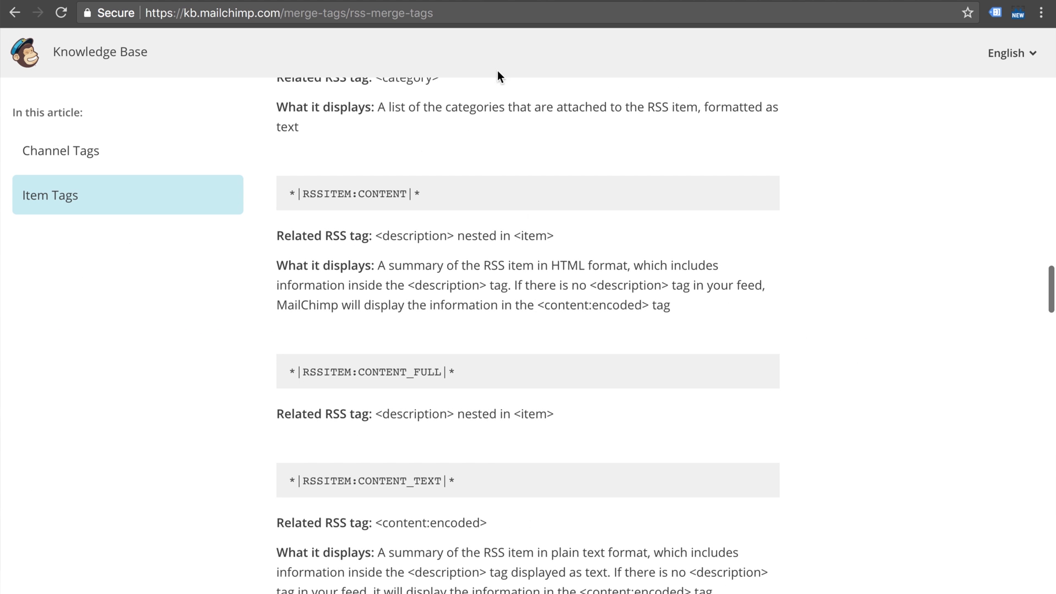
{"action": "mouse_move", "coordinate": [502, 4]}
{"action": "scroll", "coordinate": [506, 110], "scroll_direction": "up", "scroll_amount": 7}
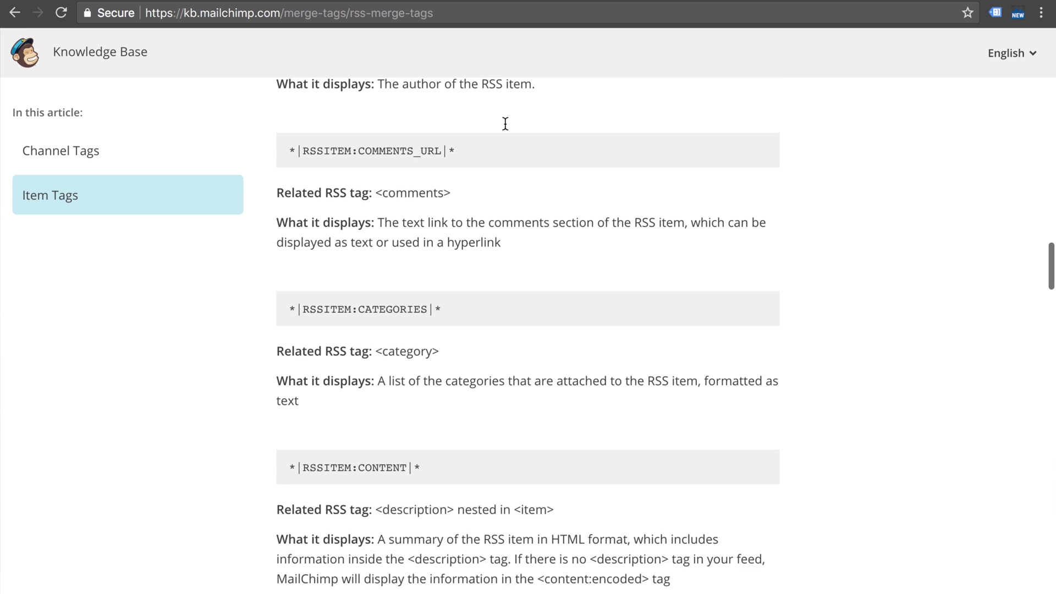
{"action": "scroll", "coordinate": [505, 123], "scroll_direction": "up", "scroll_amount": 9}
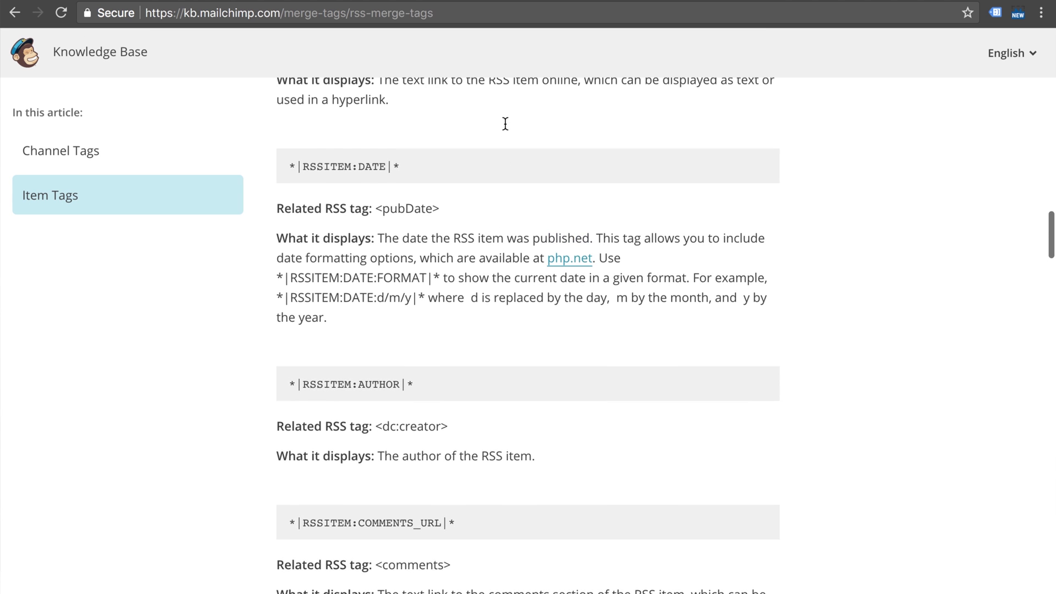
{"action": "left_click", "coordinate": [505, 123]}
{"action": "scroll", "coordinate": [504, 123], "scroll_direction": "up", "scroll_amount": 3}
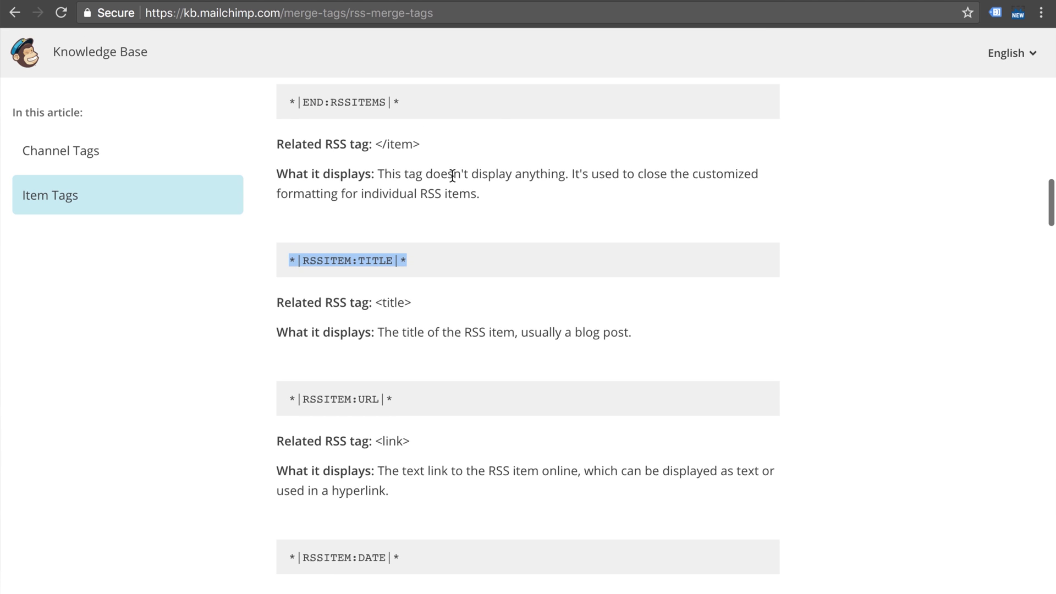
{"action": "left_click", "coordinate": [199, 5]}
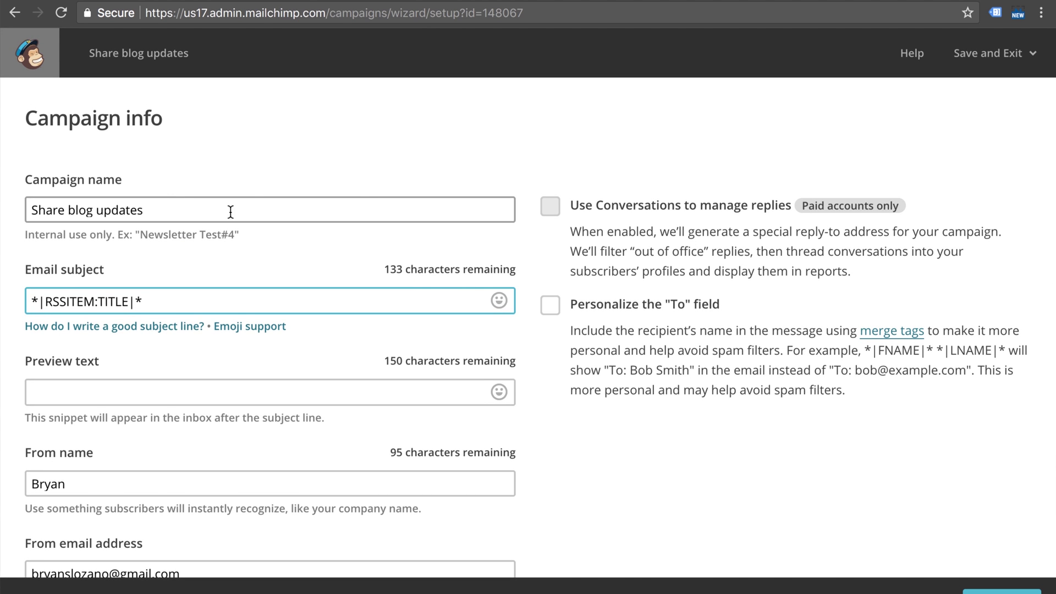
Scroll down through the Campaign info page to its end
{"action": "scroll", "coordinate": [413, 198], "scroll_direction": "down", "scroll_amount": 5}
{"action": "scroll", "coordinate": [271, 147], "scroll_direction": "down", "scroll_amount": 3}
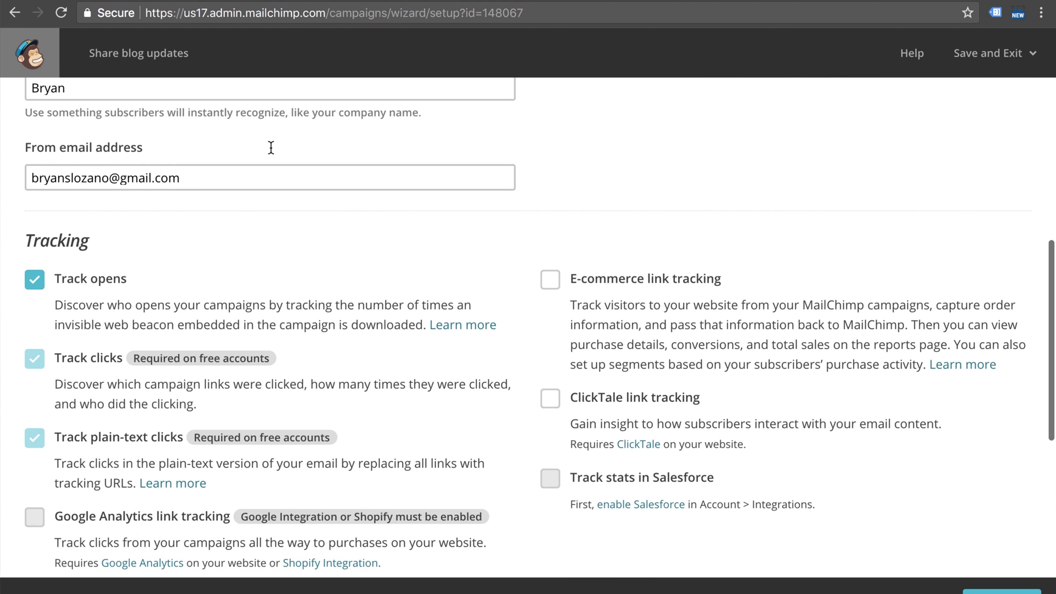
{"action": "scroll", "coordinate": [438, 157], "scroll_direction": "down", "scroll_amount": 6}
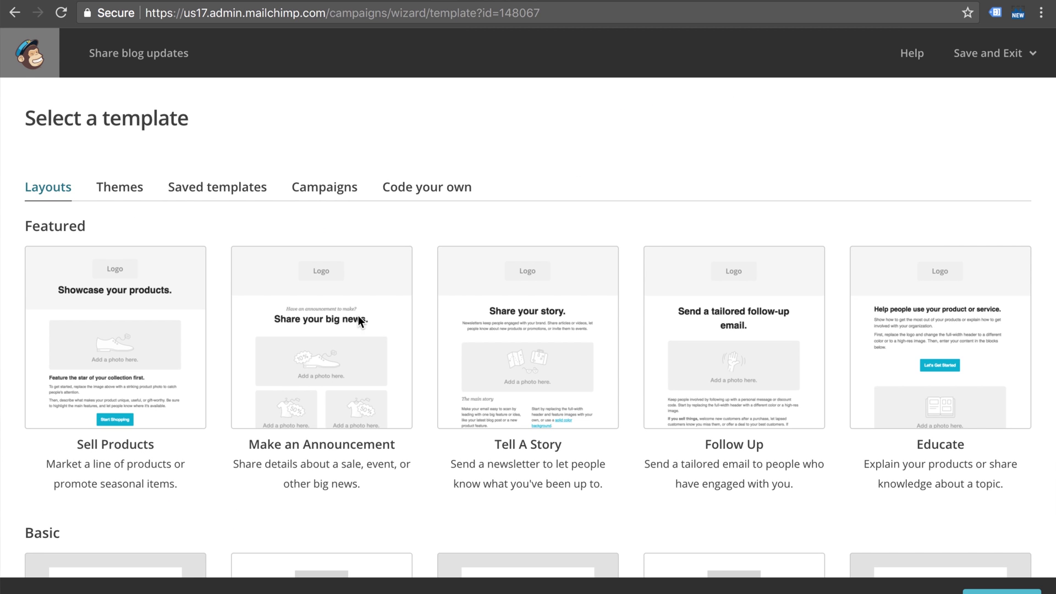
Delete the template's placeholder image and text blocks
{"action": "scroll", "coordinate": [418, 222], "scroll_direction": "down", "scroll_amount": 9}
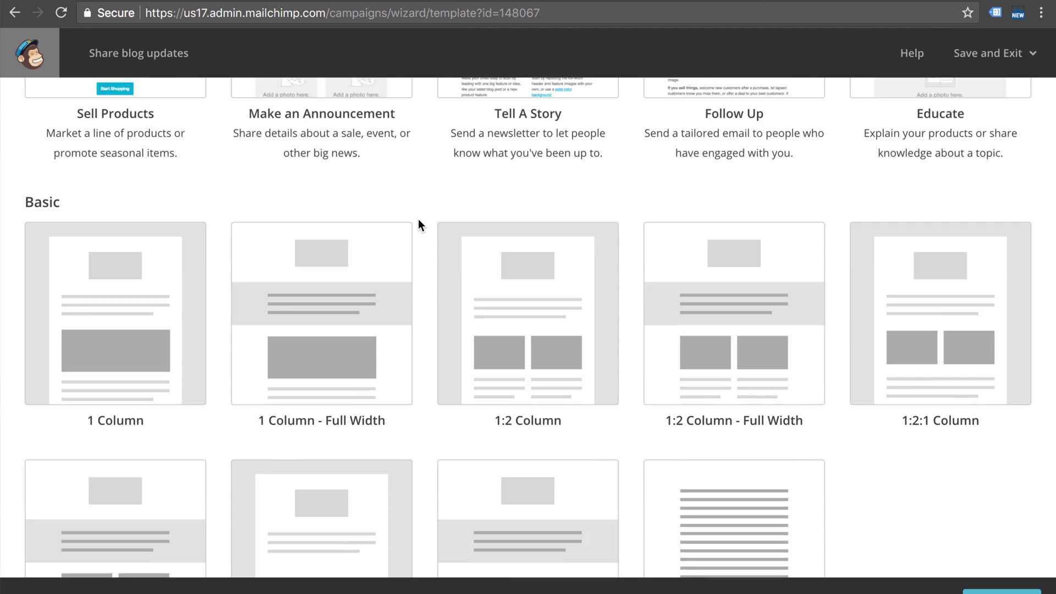
{"action": "scroll", "coordinate": [418, 222], "scroll_direction": "up", "scroll_amount": 6}
{"action": "scroll", "coordinate": [418, 222], "scroll_direction": "down", "scroll_amount": 5}
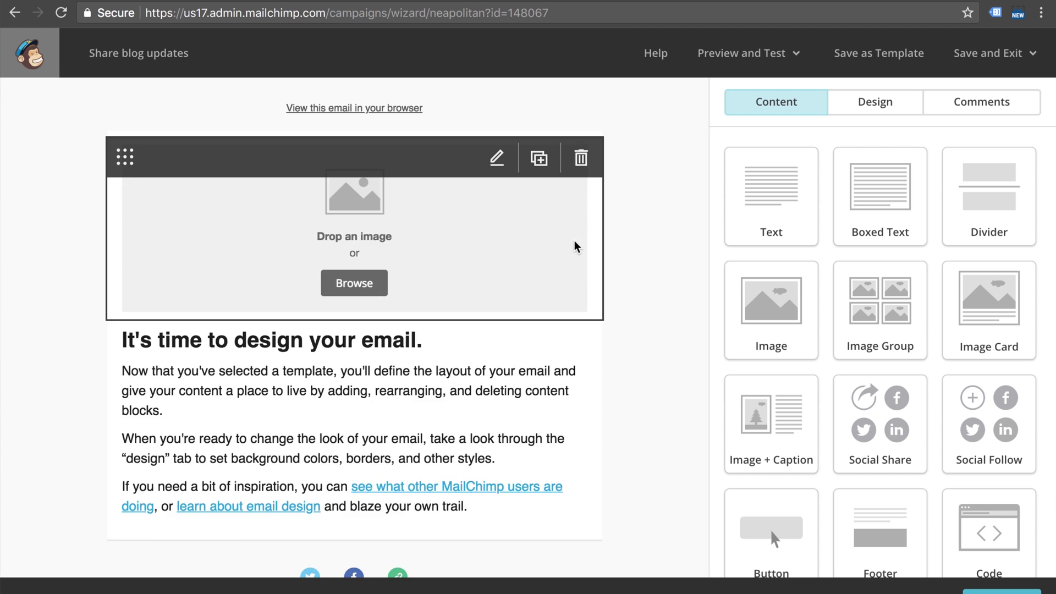
{"action": "scroll", "coordinate": [483, 179], "scroll_direction": "down", "scroll_amount": 4}
{"action": "scroll", "coordinate": [478, 245], "scroll_direction": "up", "scroll_amount": 4}
{"action": "left_click", "coordinate": [581, 158]}
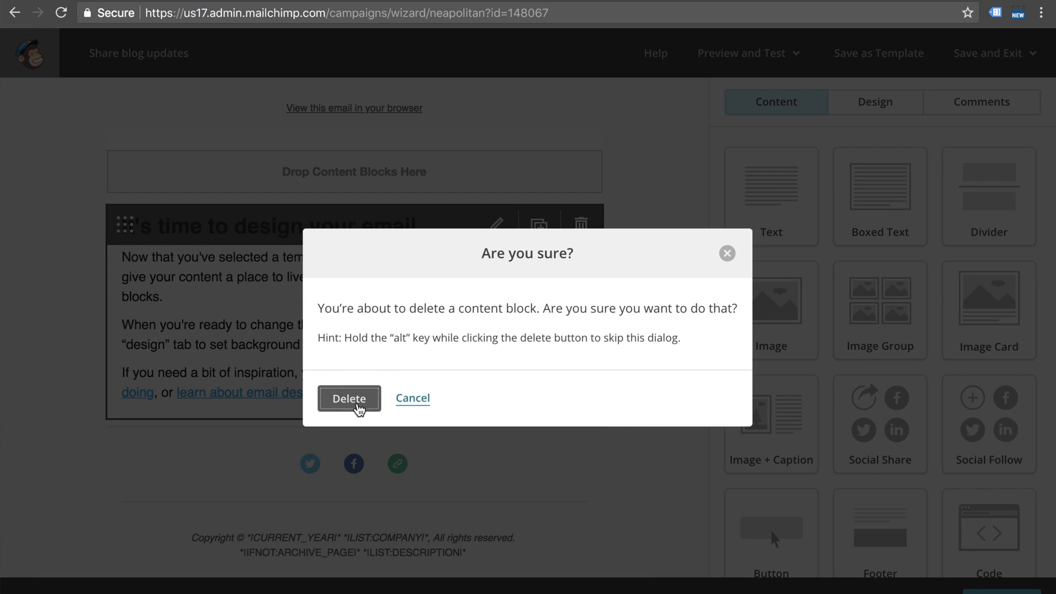
{"action": "left_click", "coordinate": [357, 406]}
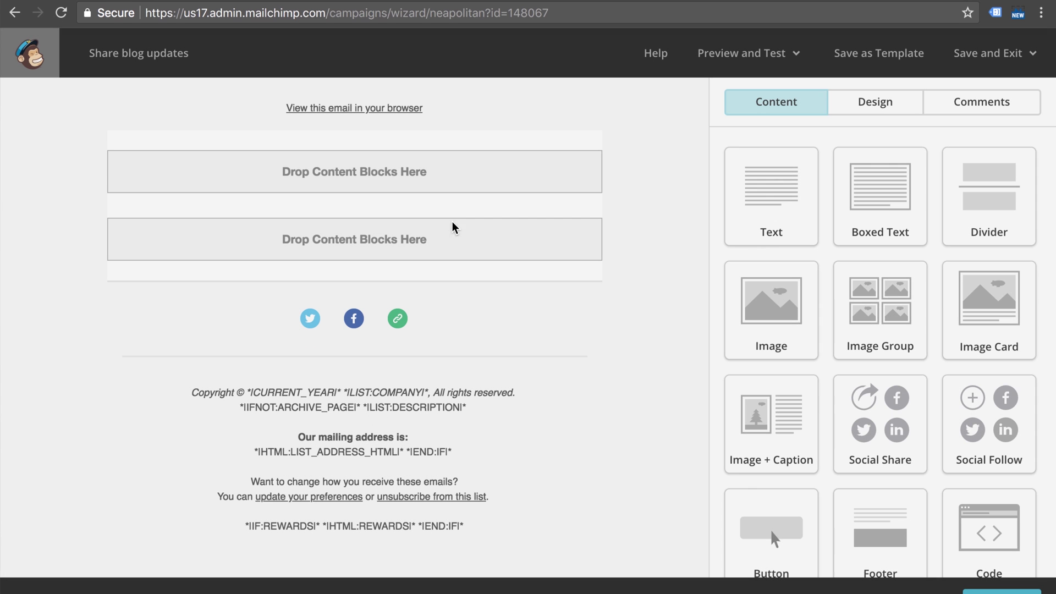
Add an RSS Header block at the email's top and RSS Items in the body
{"action": "scroll", "coordinate": [816, 348], "scroll_direction": "down", "scroll_amount": 4}
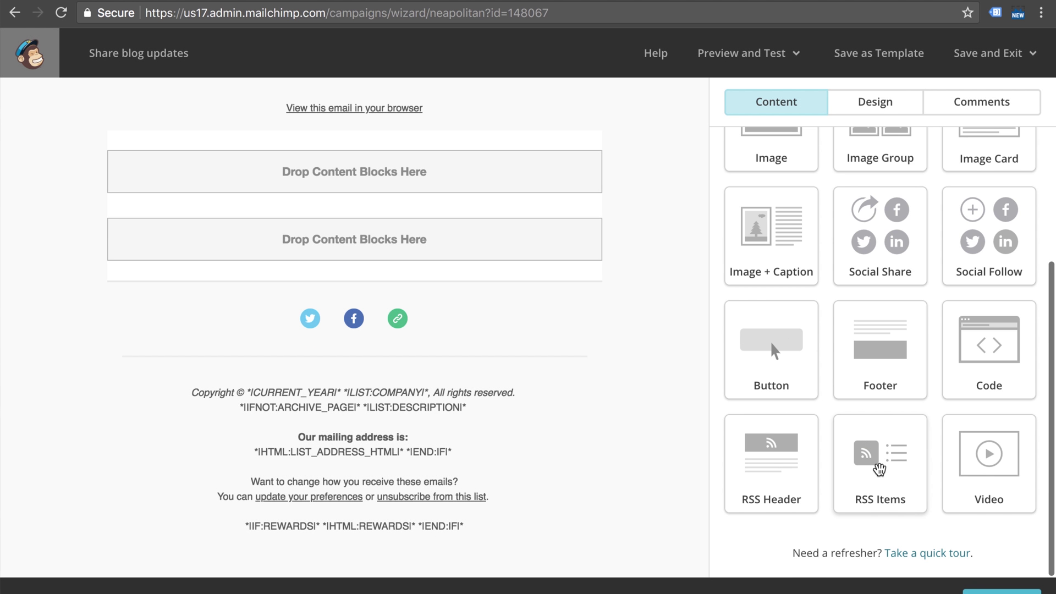
{"action": "left_click_drag", "start_coordinate": [777, 464], "coordinate": [348, 165]}
{"action": "left_click_drag", "start_coordinate": [440, 184], "coordinate": [440, 183]}
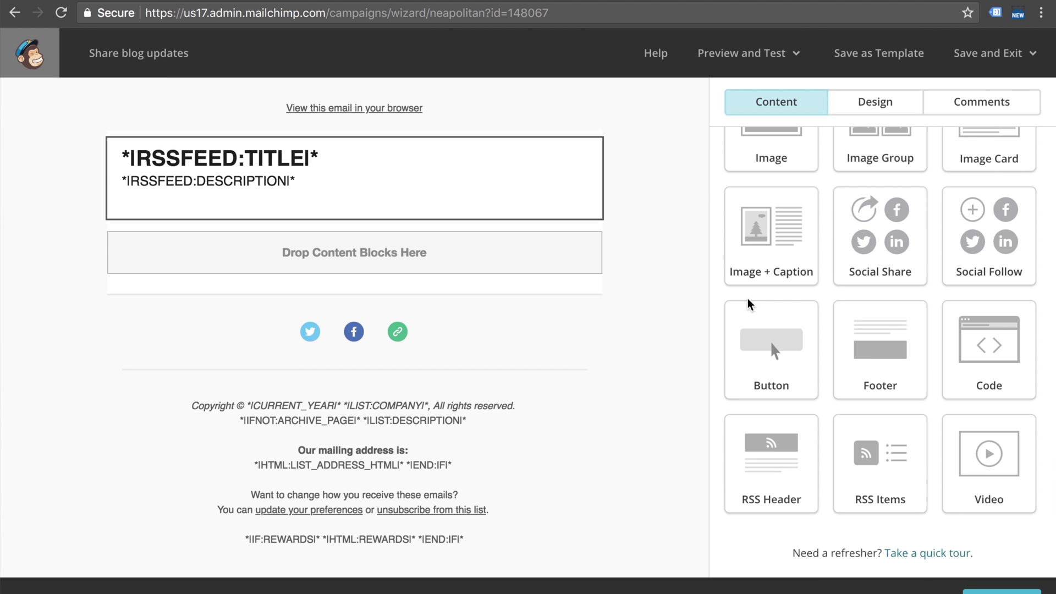
{"action": "left_click", "coordinate": [856, 556]}
{"action": "left_click_drag", "start_coordinate": [891, 466], "coordinate": [387, 255]}
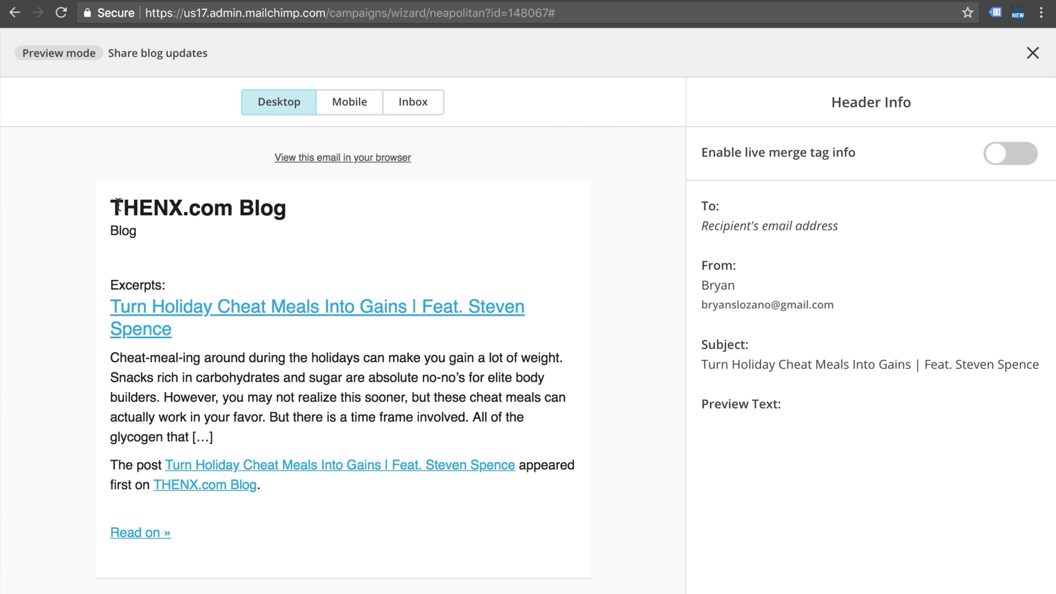
{"action": "left_click_drag", "start_coordinate": [116, 206], "coordinate": [286, 209]}
Scroll down the RSS merge tags article to the item tags
{"action": "scroll", "coordinate": [180, 223], "scroll_direction": "down", "scroll_amount": 1}
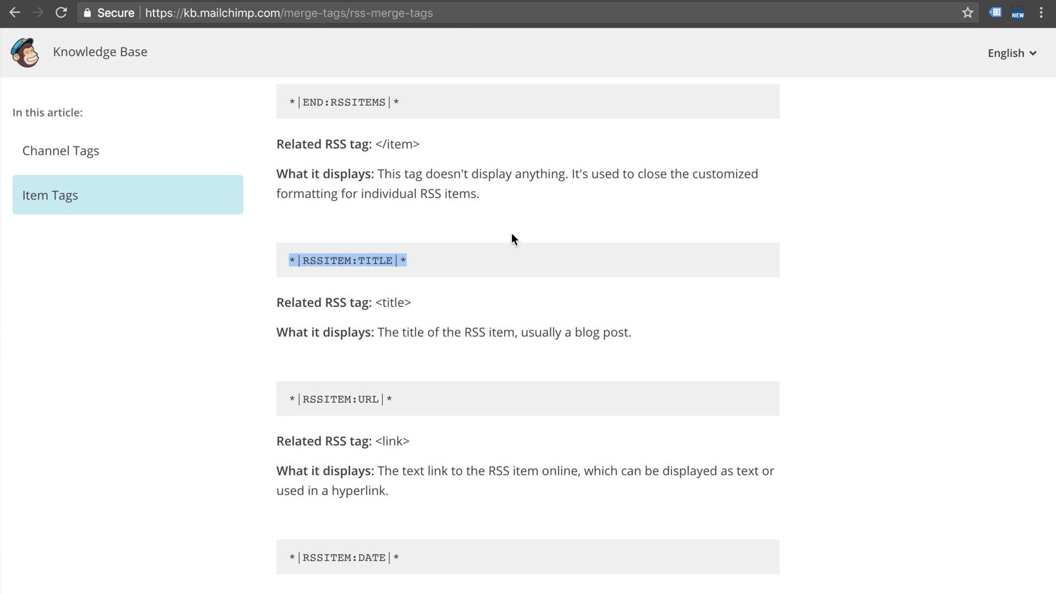
Review the RSS item merge tags and go back to the campaign editor tab
{"action": "scroll", "coordinate": [512, 239], "scroll_direction": "up", "scroll_amount": 9}
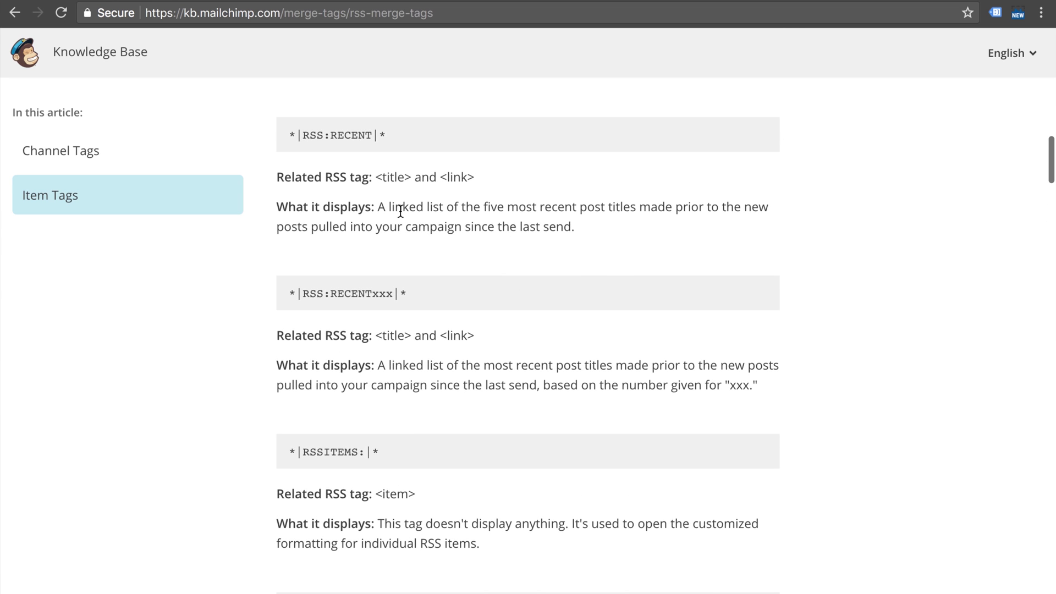
{"action": "scroll", "coordinate": [400, 210], "scroll_direction": "down", "scroll_amount": 3}
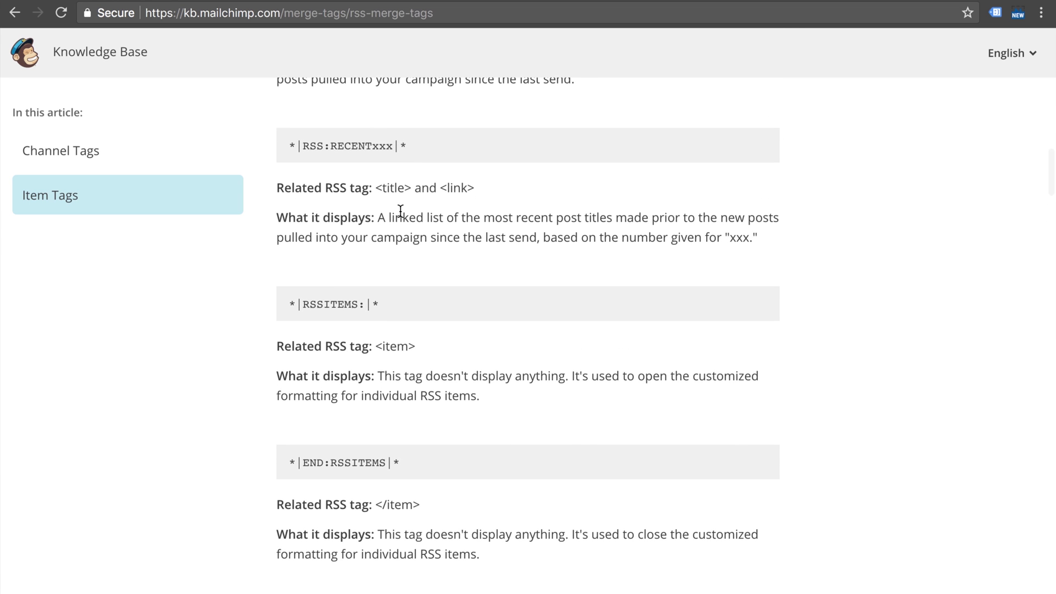
{"action": "left_click", "coordinate": [194, 6]}
{"action": "left_click", "coordinate": [192, 1]}
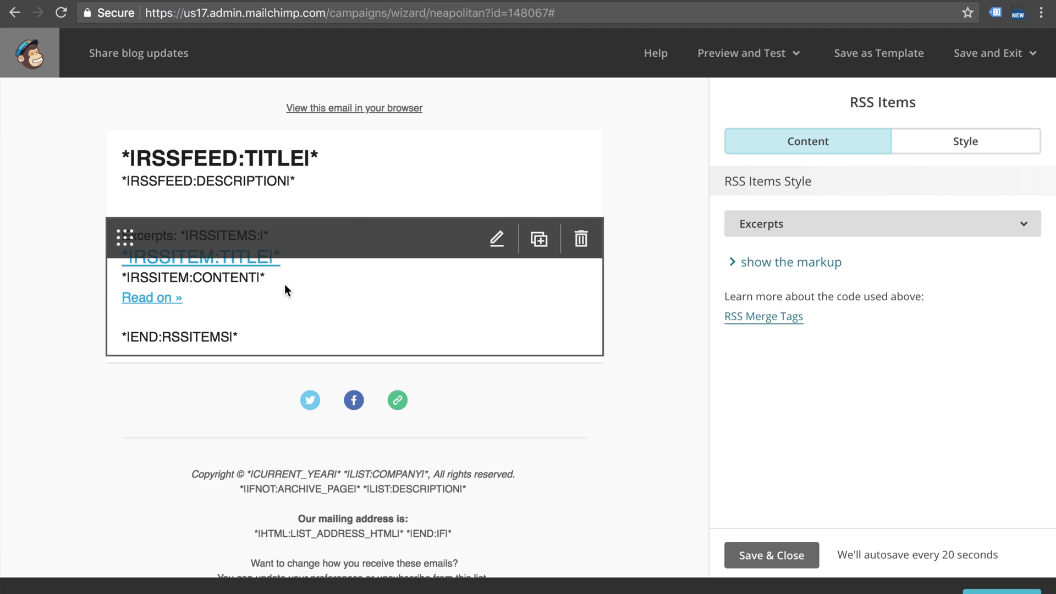
Set the RSS Items block style to Full Content
{"action": "left_click", "coordinate": [791, 227]}
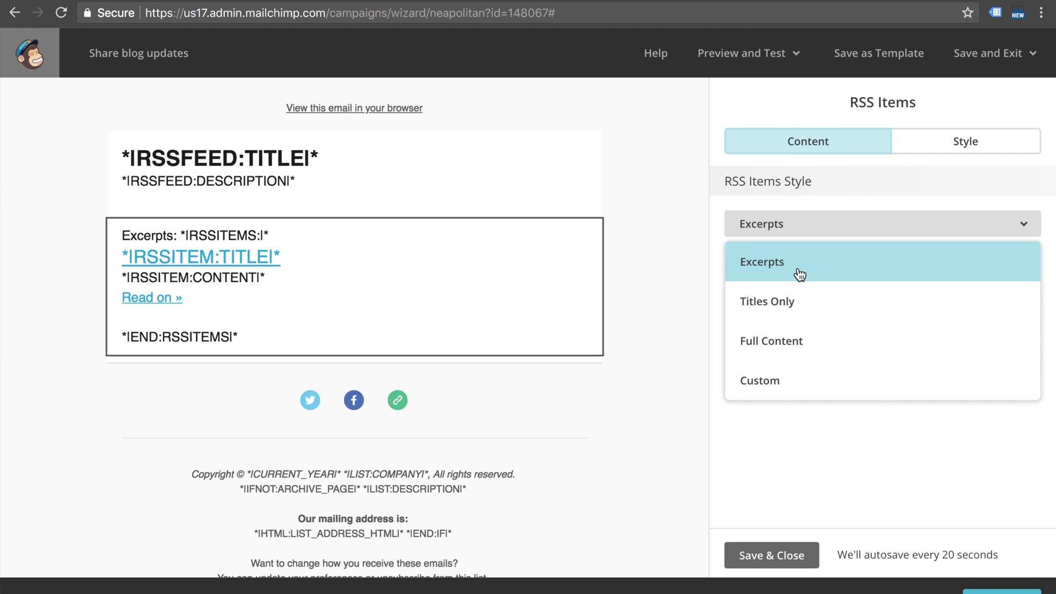
{"action": "left_click", "coordinate": [783, 358]}
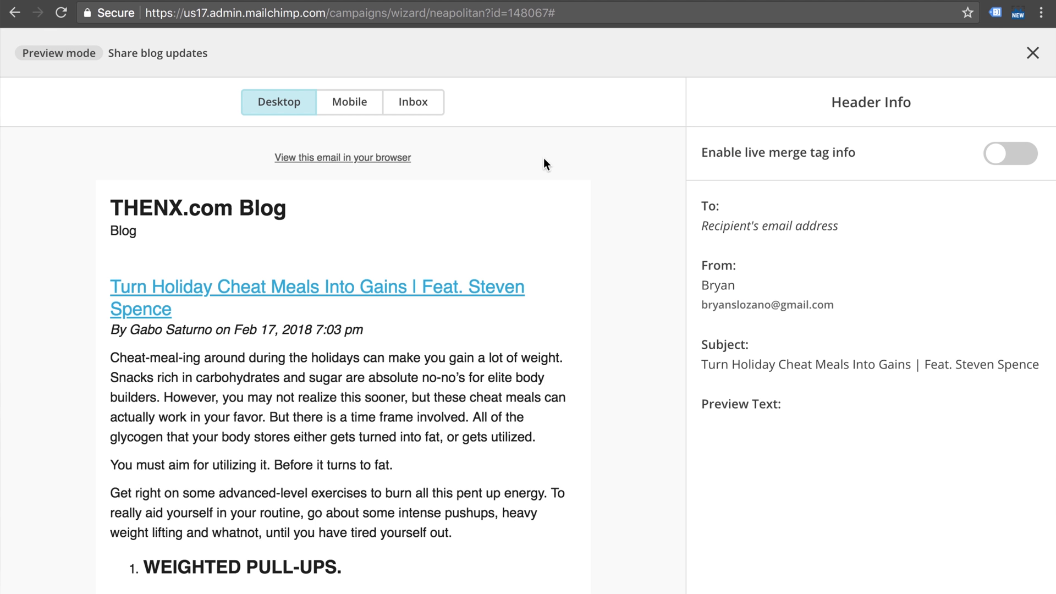
Scroll the full-post preview to Recent Articles, close it, and reopen the RSS Items settings
{"action": "scroll", "coordinate": [480, 232], "scroll_direction": "down", "scroll_amount": 3}
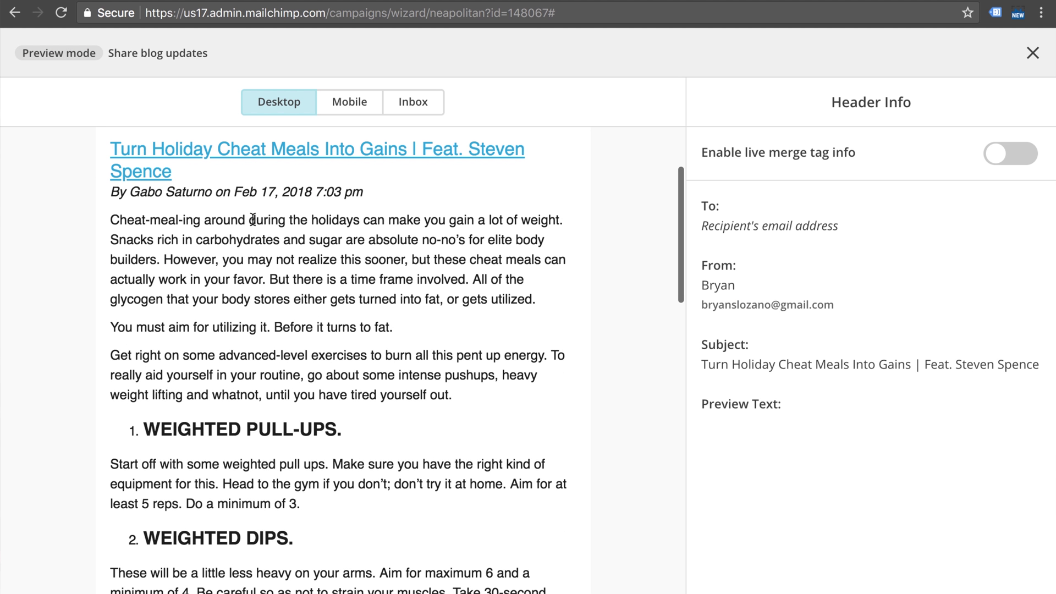
{"action": "scroll", "coordinate": [254, 196], "scroll_direction": "down", "scroll_amount": 10}
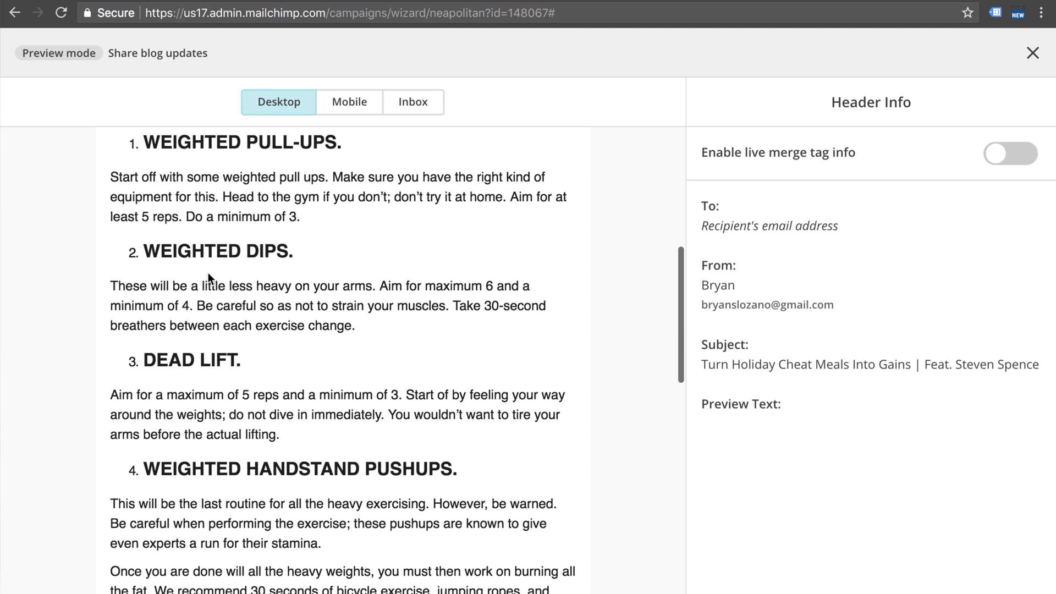
{"action": "scroll", "coordinate": [213, 270], "scroll_direction": "down", "scroll_amount": 7}
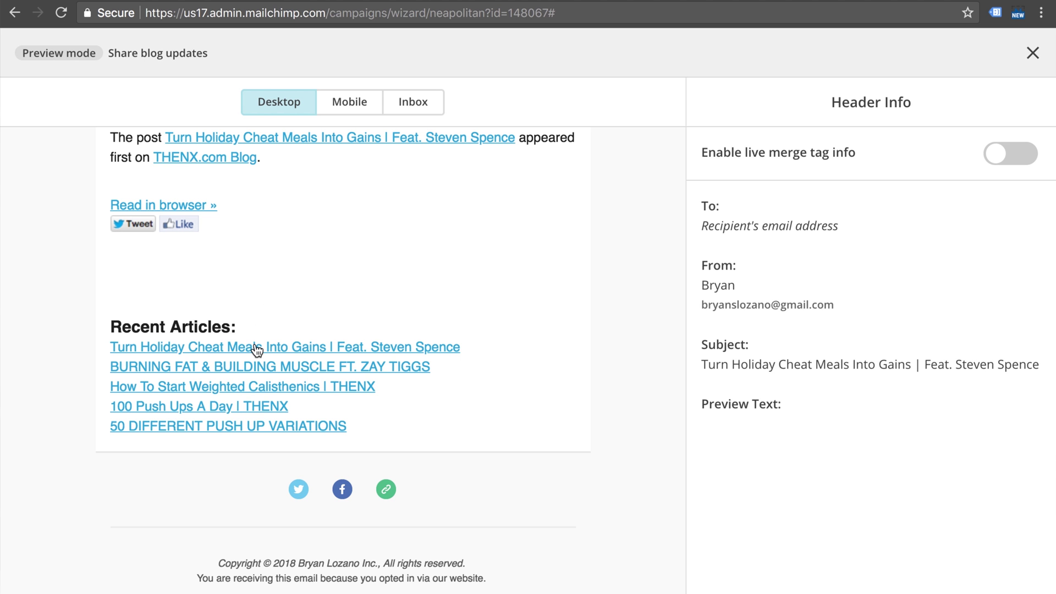
{"action": "scroll", "coordinate": [404, 301], "scroll_direction": "up", "scroll_amount": 15}
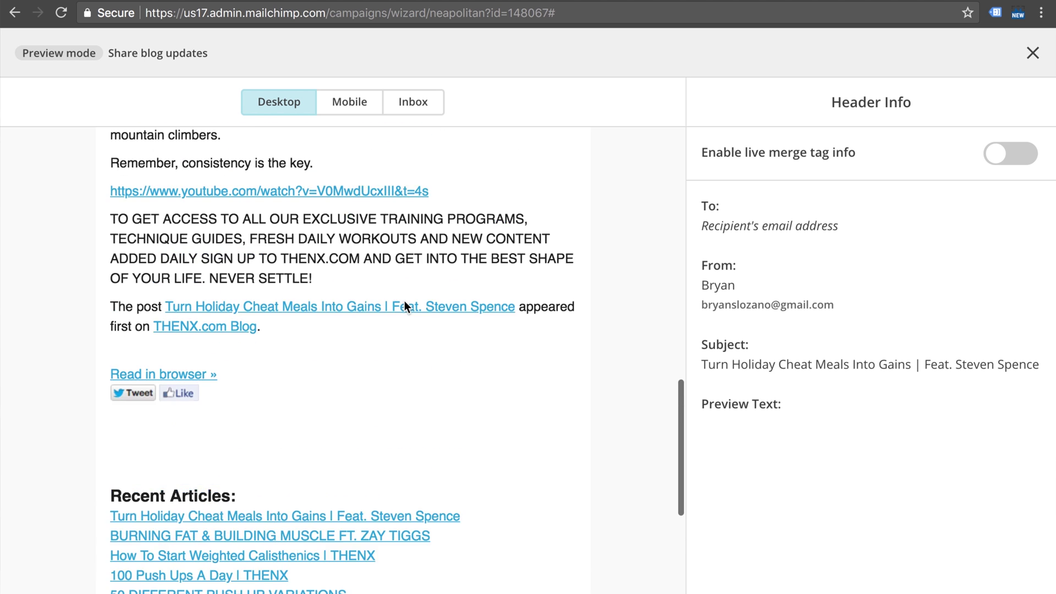
{"action": "scroll", "coordinate": [404, 306], "scroll_direction": "up", "scroll_amount": 6}
{"action": "left_click", "coordinate": [1032, 55]}
{"action": "mouse_move", "coordinate": [394, 270]}
{"action": "left_click", "coordinate": [496, 242]}
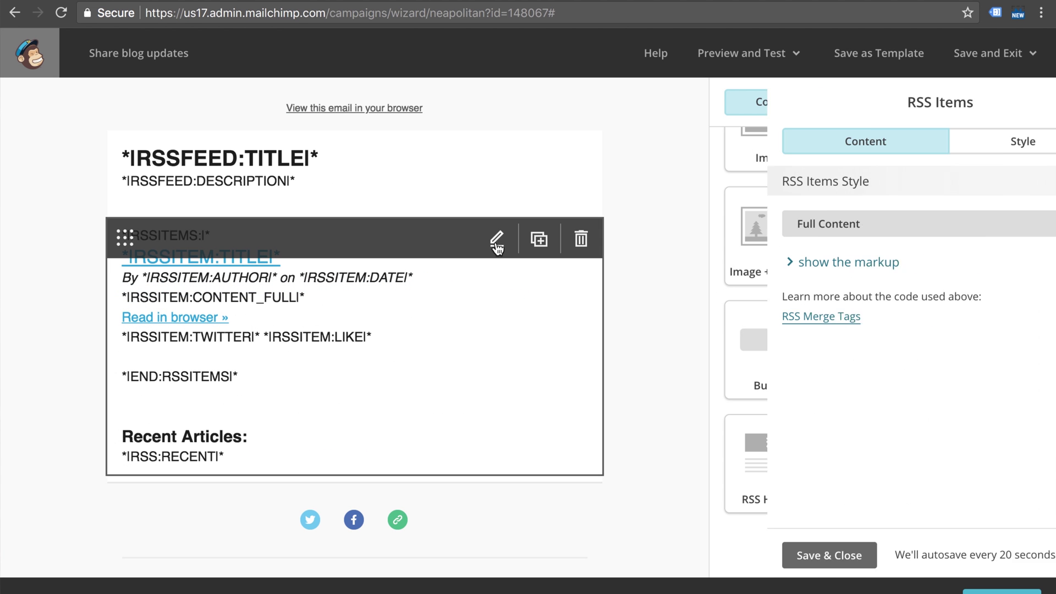
Set the RSS Items block style to Custom to expose its editable merge-tag content
{"action": "left_click", "coordinate": [790, 223]}
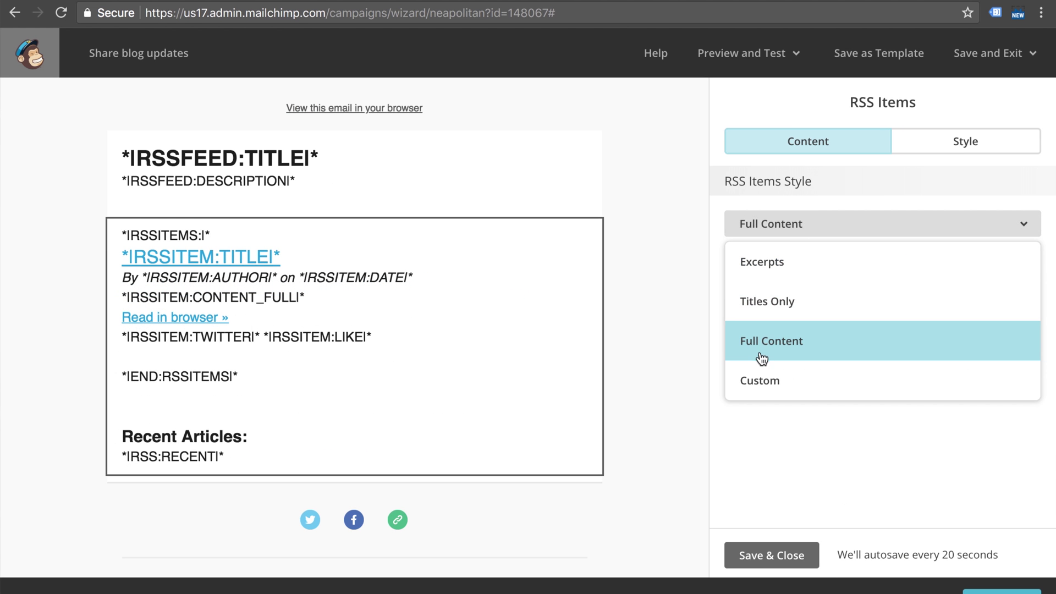
{"action": "left_click", "coordinate": [759, 371]}
{"action": "scroll", "coordinate": [809, 366], "scroll_direction": "down", "scroll_amount": 3}
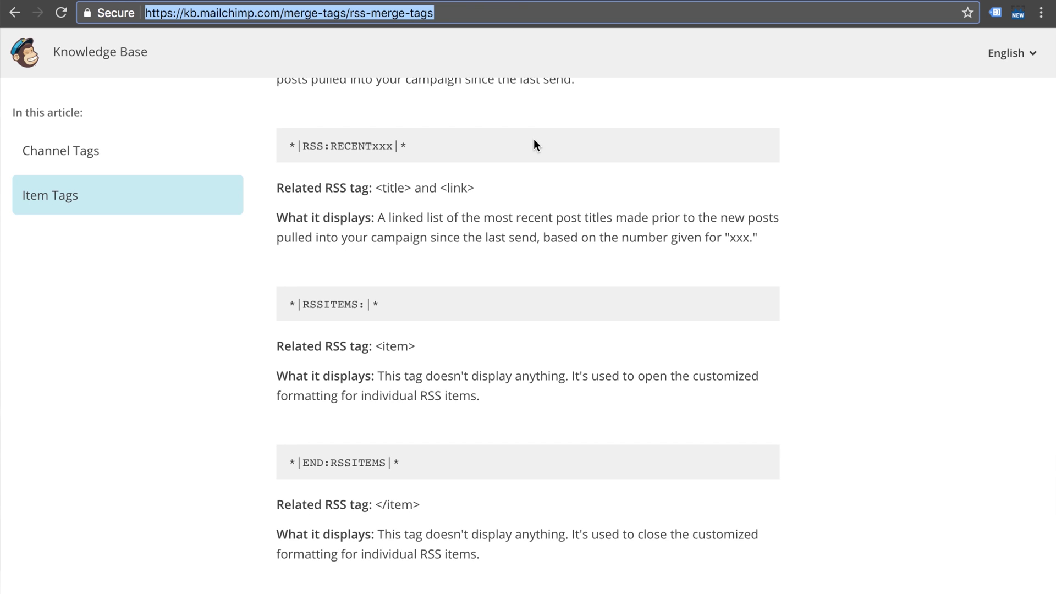
{"action": "scroll", "coordinate": [515, 213], "scroll_direction": "down", "scroll_amount": 1}
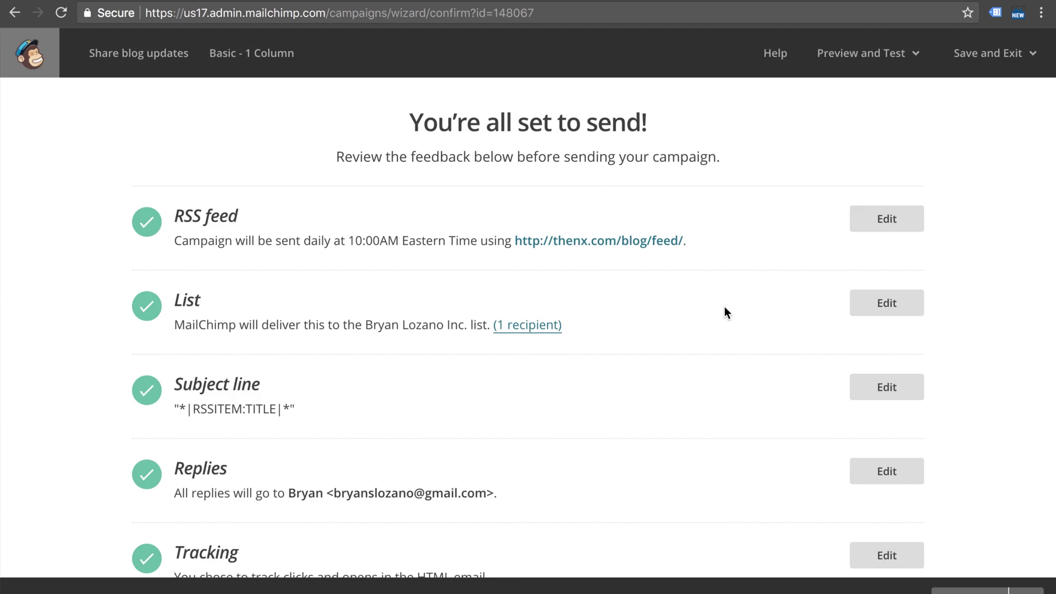
Start the RSS campaign for the thenx.com/blog/feed/ posts and confirm it
{"action": "scroll", "coordinate": [764, 228], "scroll_direction": "down", "scroll_amount": 6}
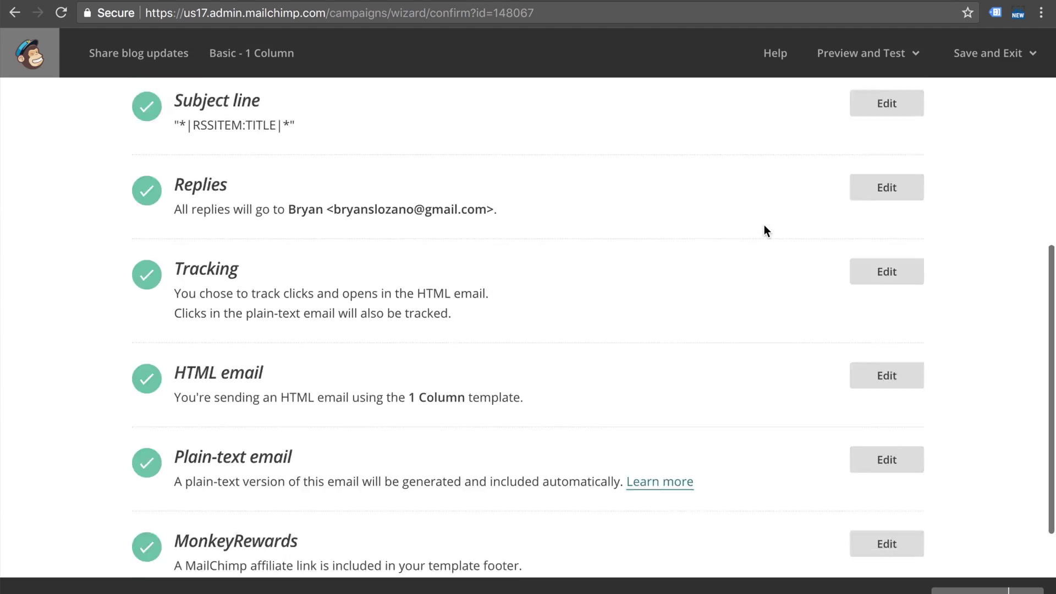
{"action": "scroll", "coordinate": [653, 349], "scroll_direction": "up", "scroll_amount": 4}
{"action": "scroll", "coordinate": [653, 349], "scroll_direction": "down", "scroll_amount": 4}
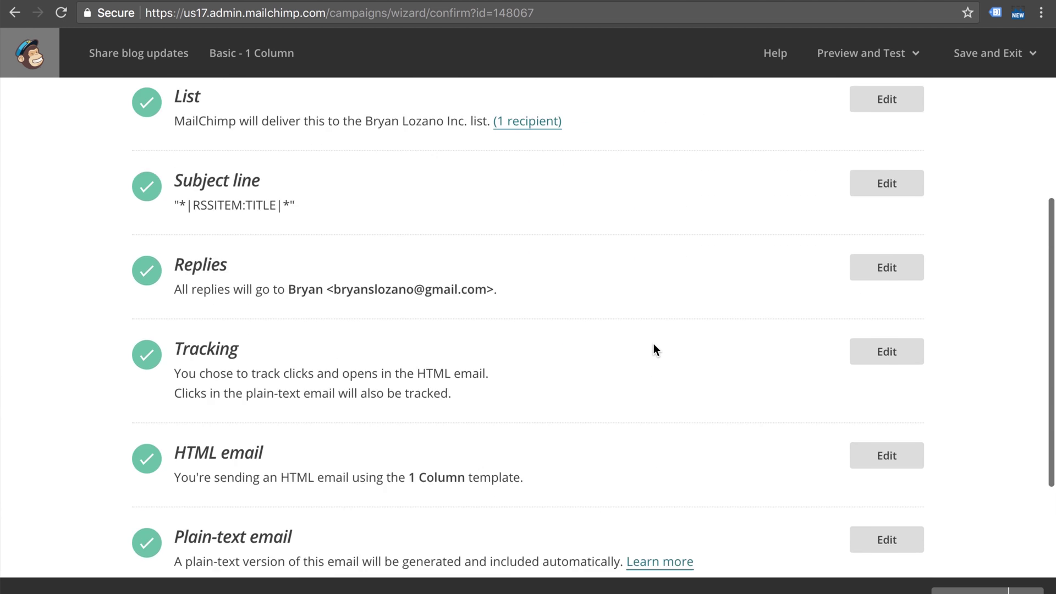
{"action": "left_click", "coordinate": [961, 590]}
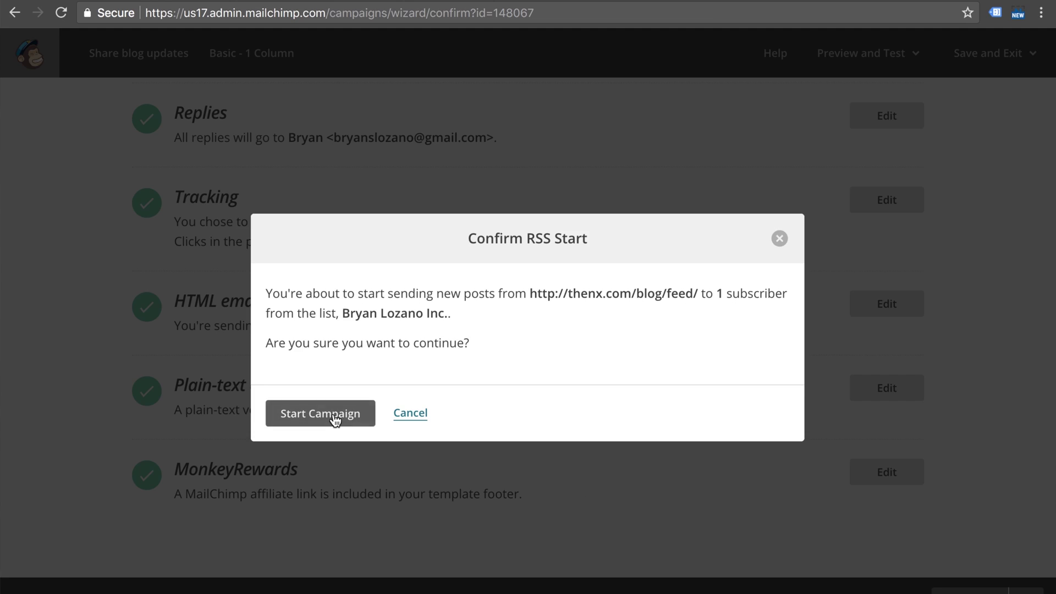
{"action": "left_click", "coordinate": [335, 419]}
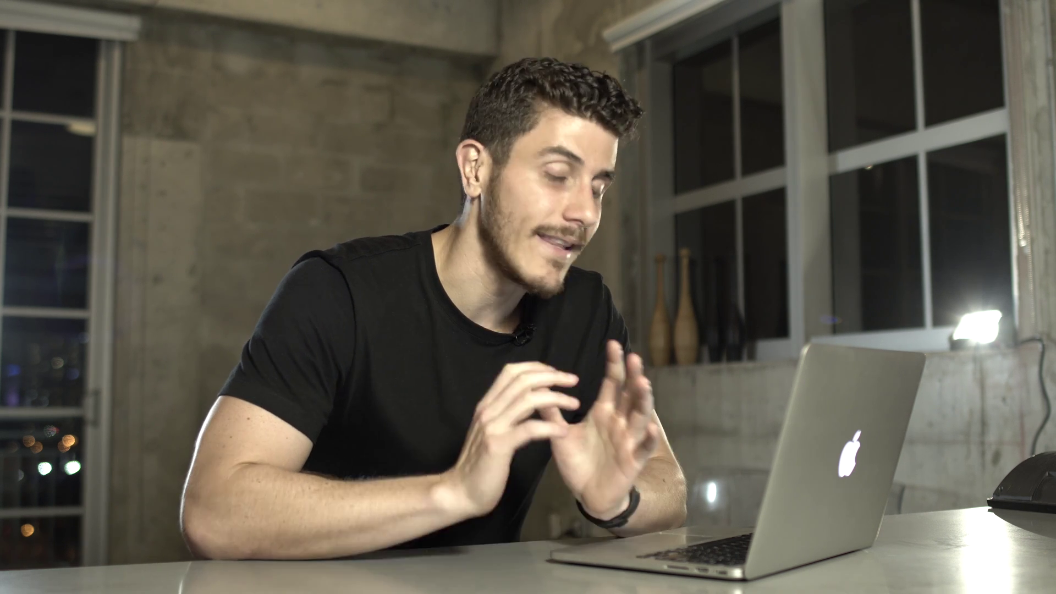